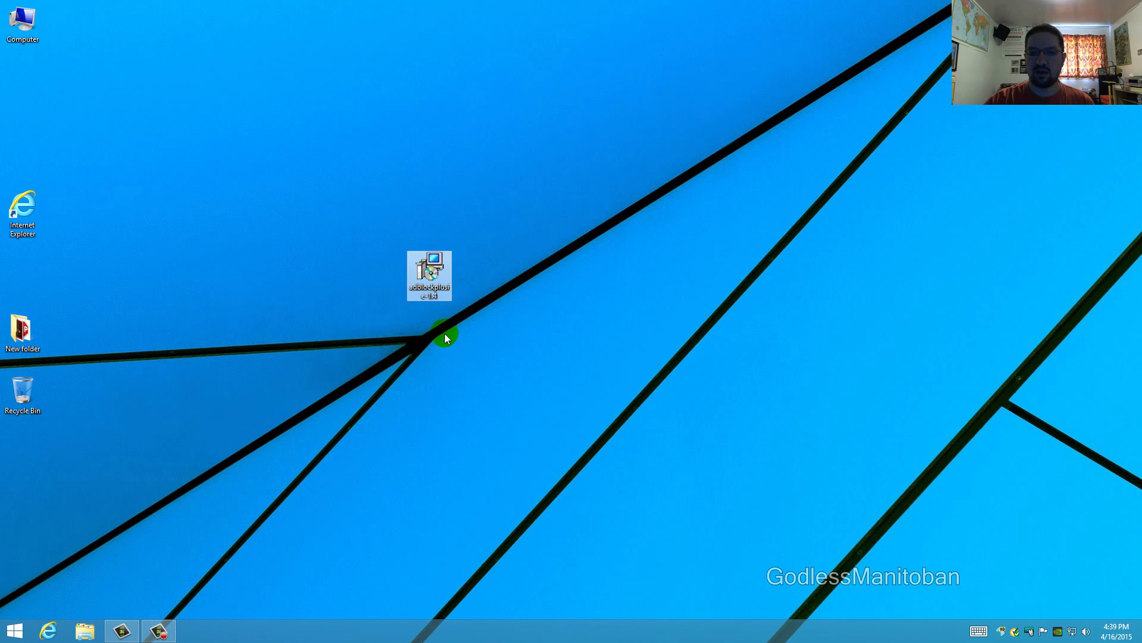
Step: Install Adblock Plus for IE, allowing the security warning and finishing the setup wizard
double_click(439, 265)
double_click(439, 265)
left_click(609, 327)
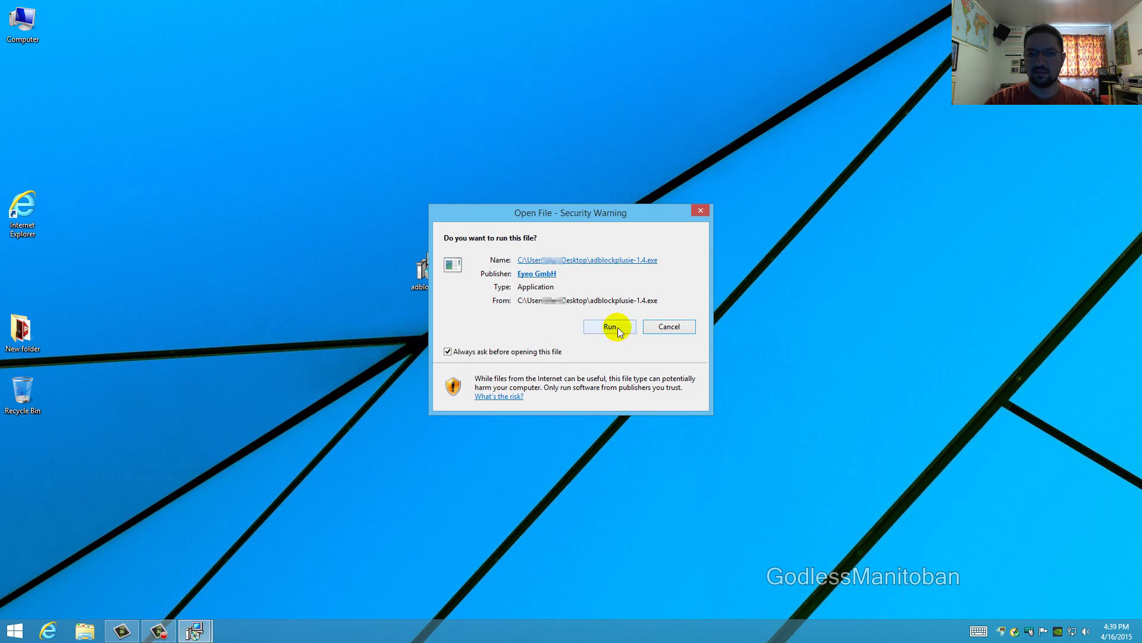
left_click(609, 327)
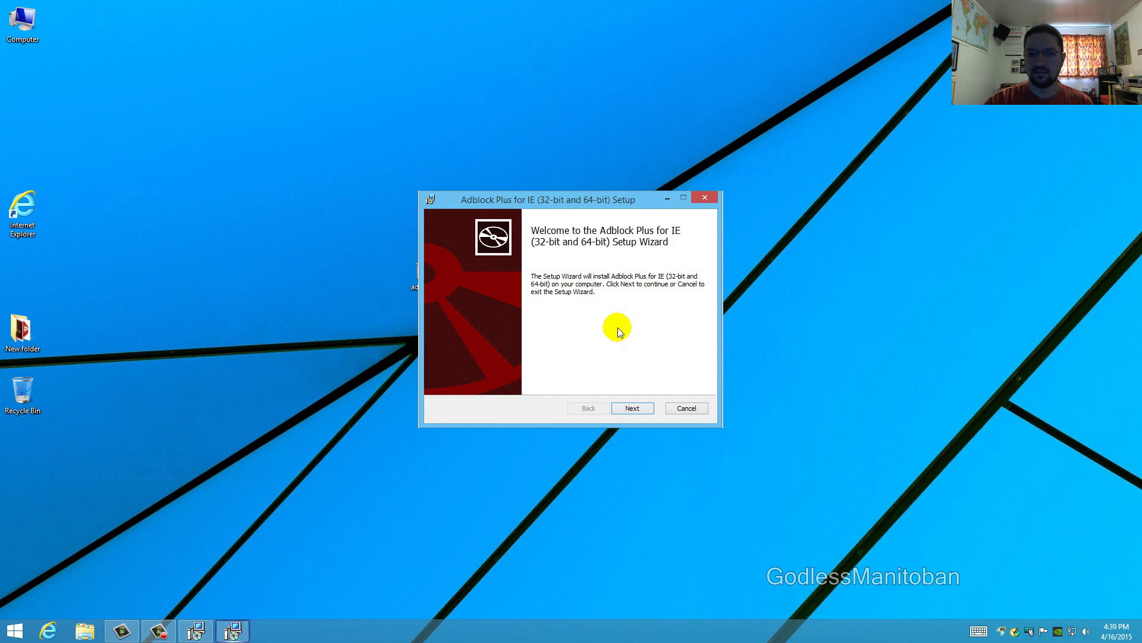
left_click(634, 409)
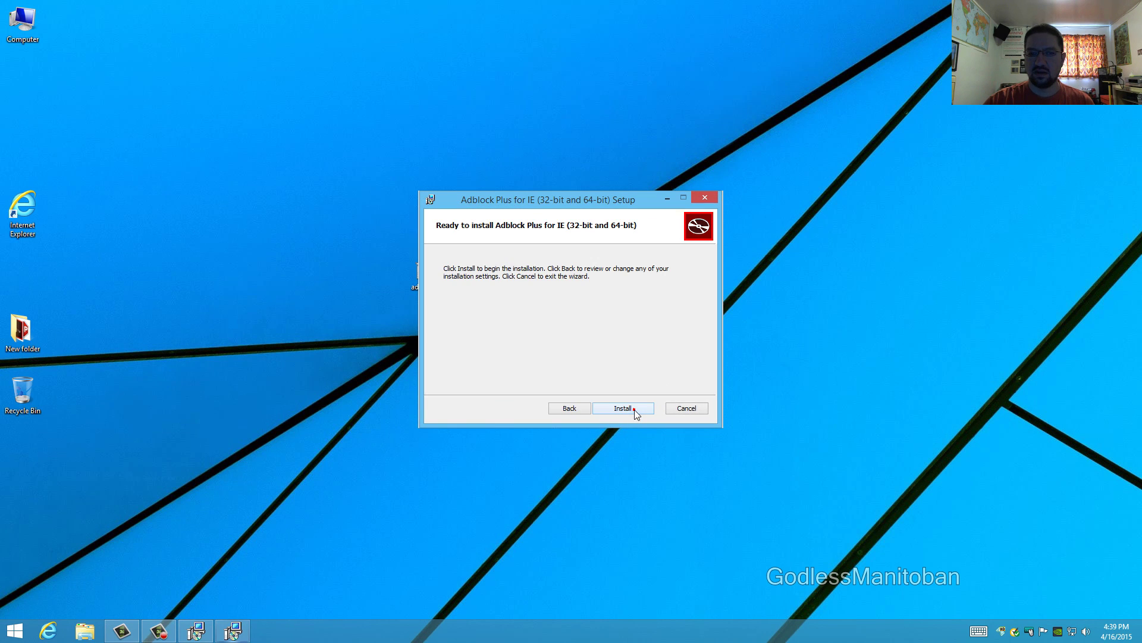
left_click(634, 410)
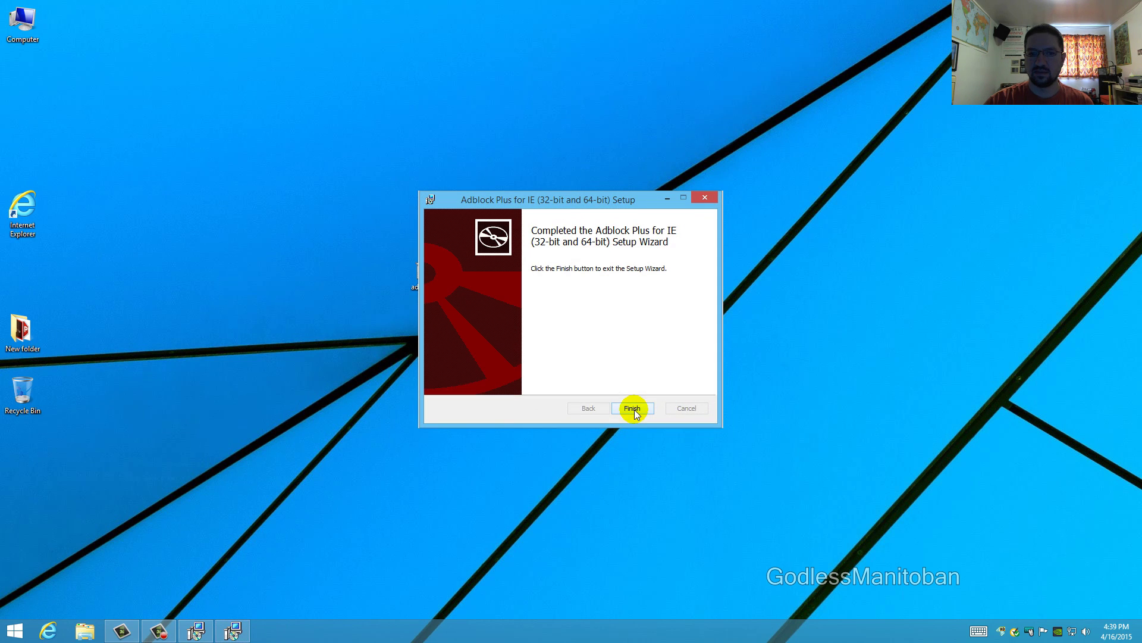
left_click(635, 409)
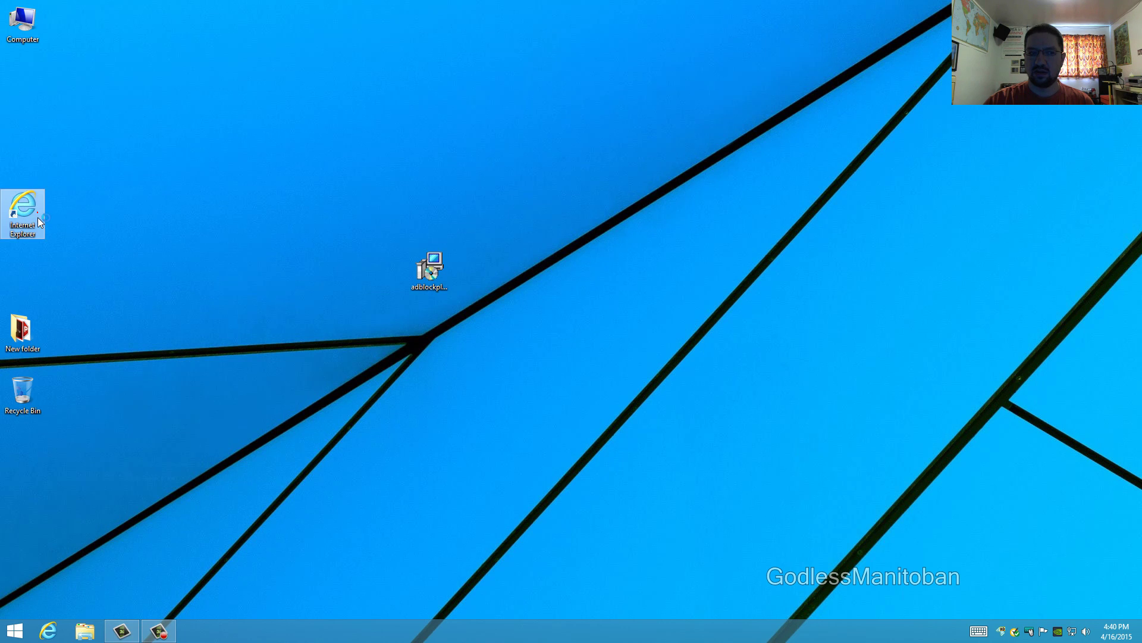
Step: Enable Adblock Plus in Internet Explorer, restart the browser and close the ABP welcome page
double_click(37, 212)
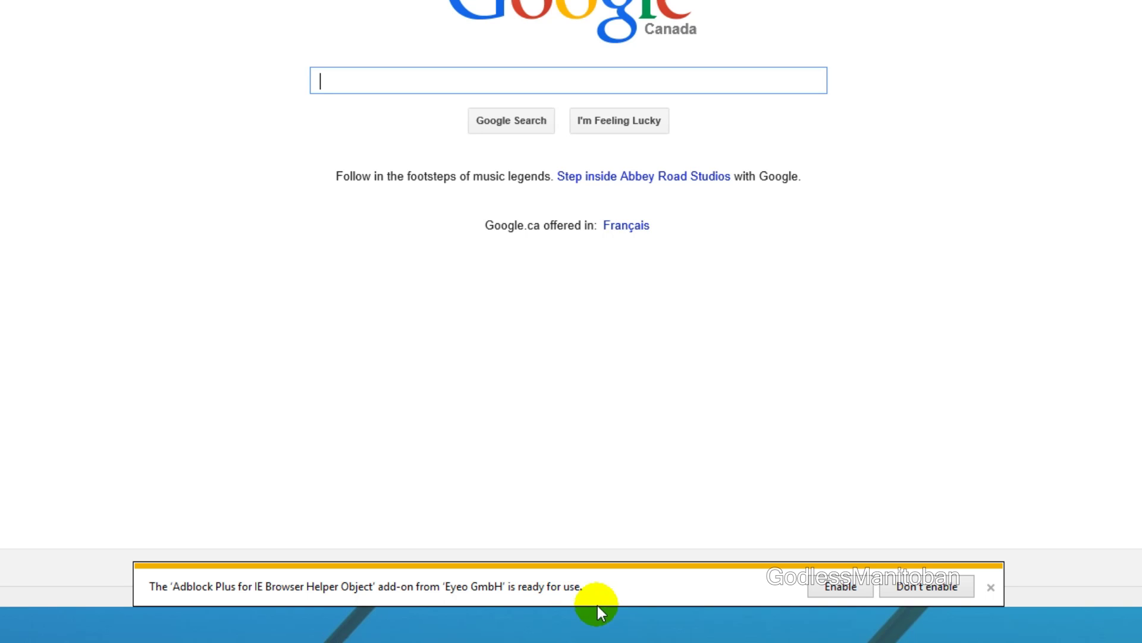
left_click(830, 587)
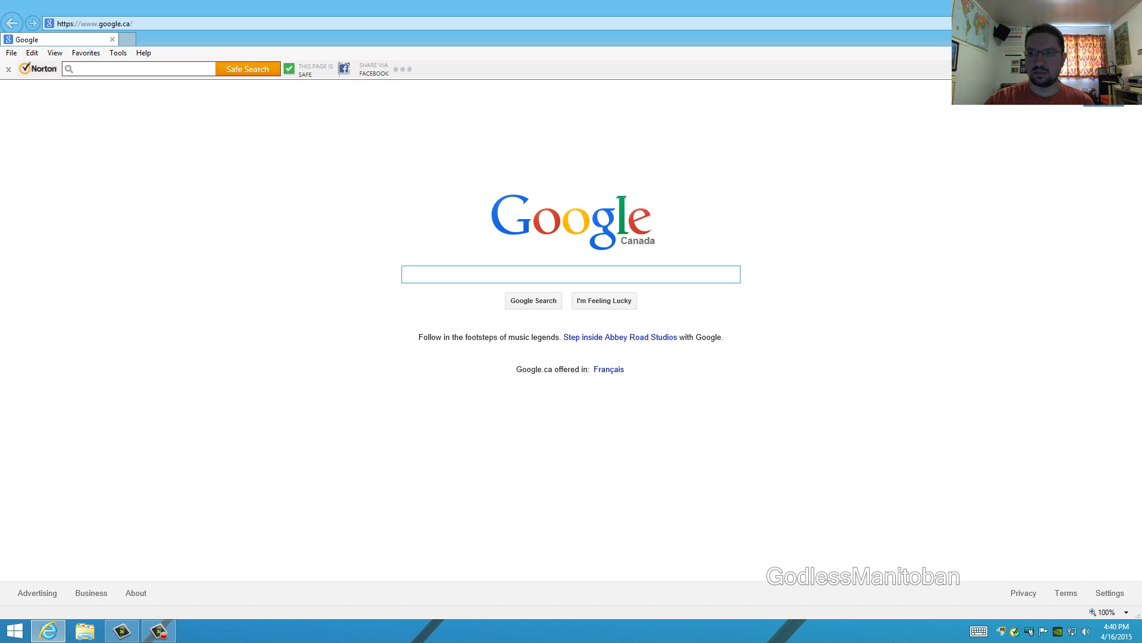
key("alt+F4")
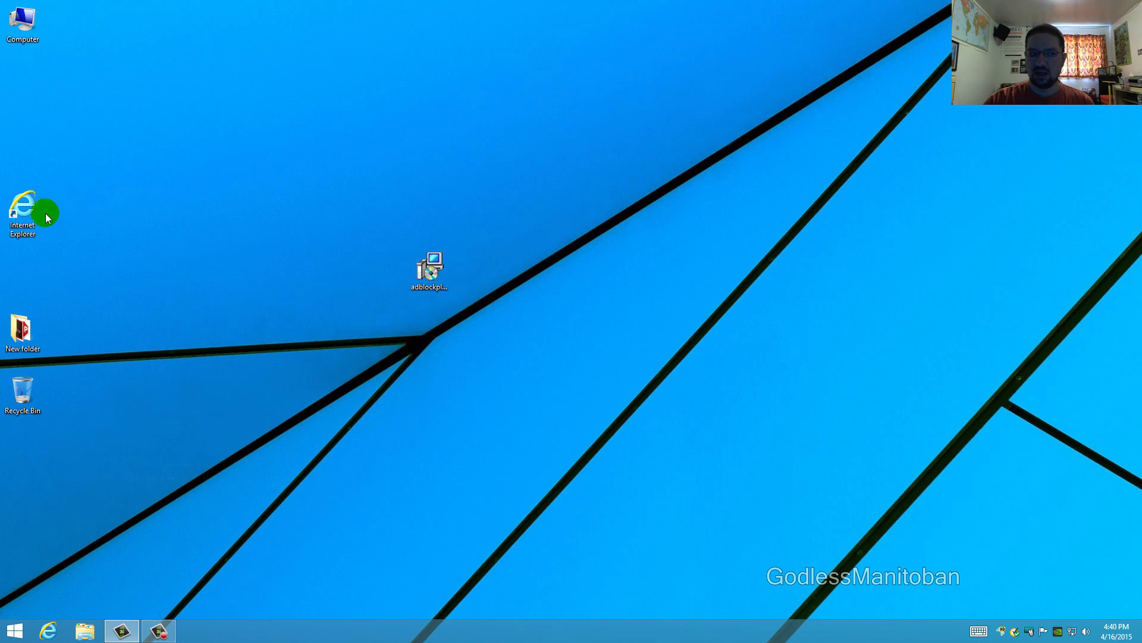
double_click(23, 211)
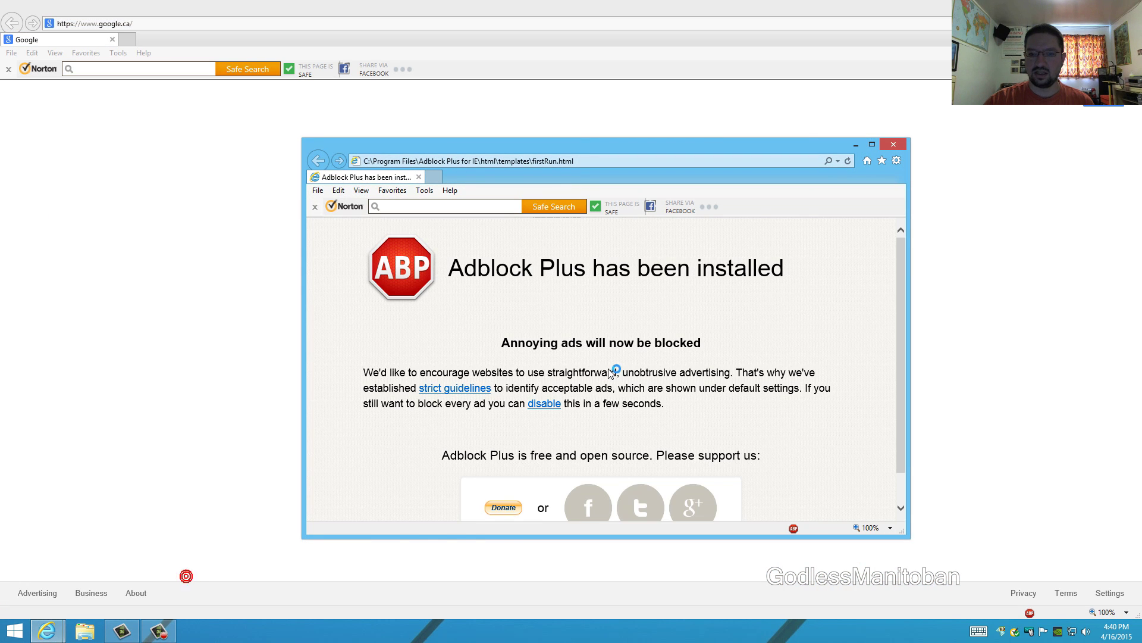
left_click(609, 366)
left_click(895, 146)
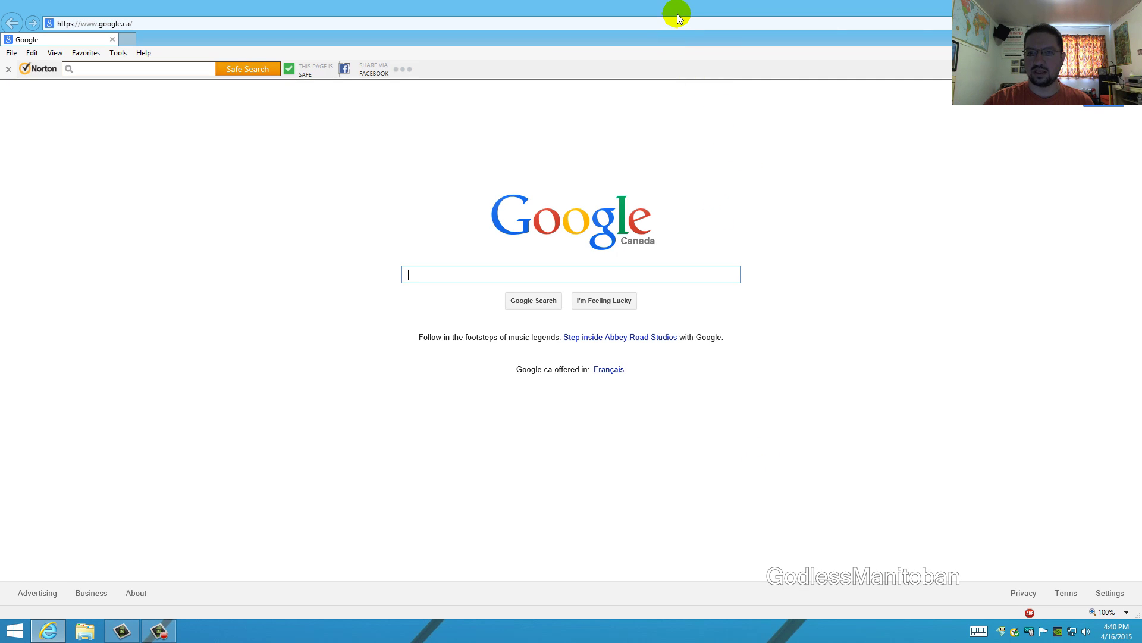
right_click(677, 18)
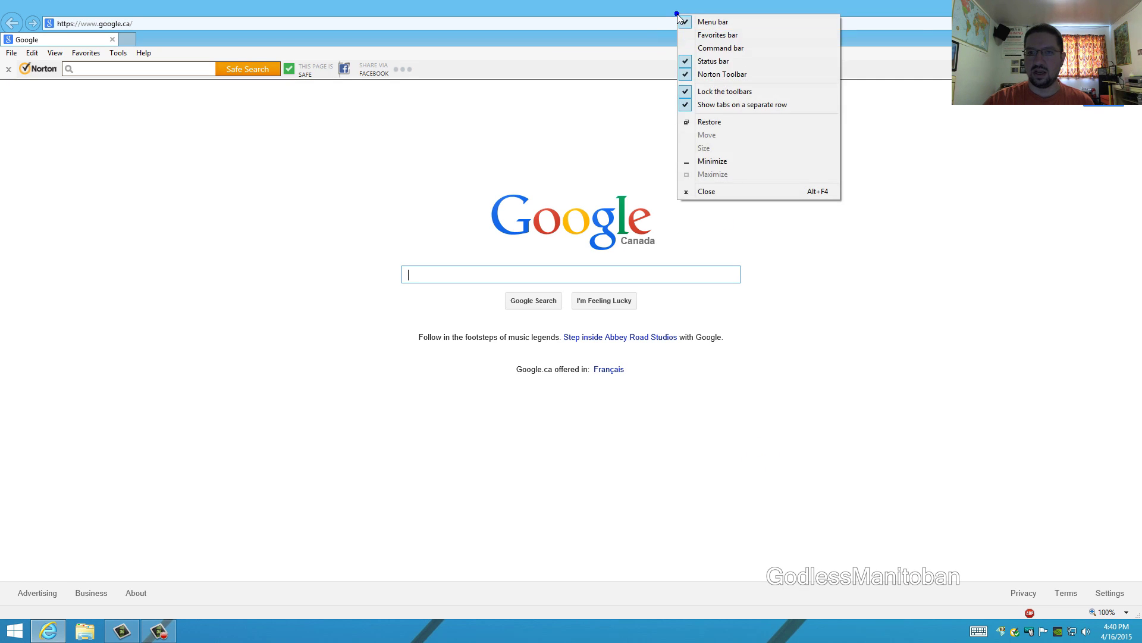
left_click(697, 63)
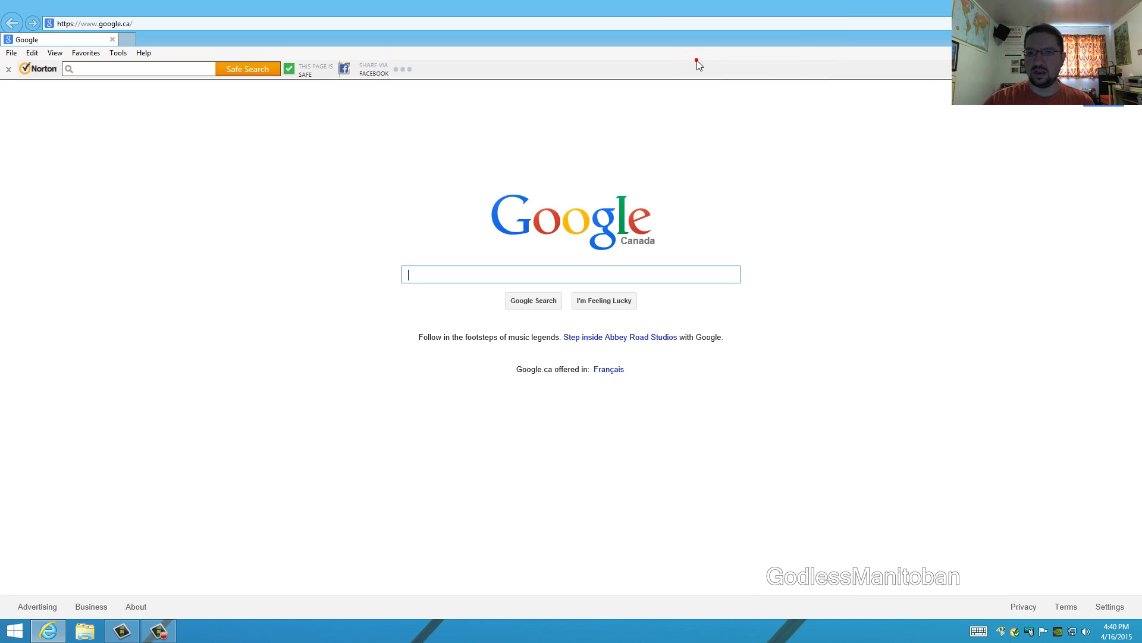
right_click(703, 13)
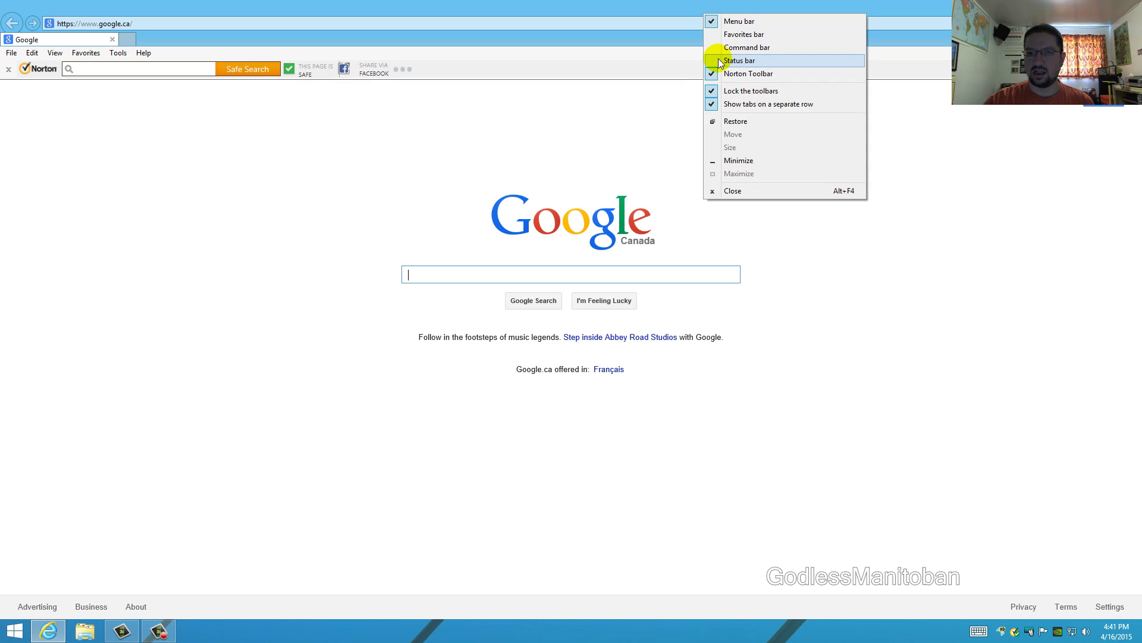
left_click(719, 60)
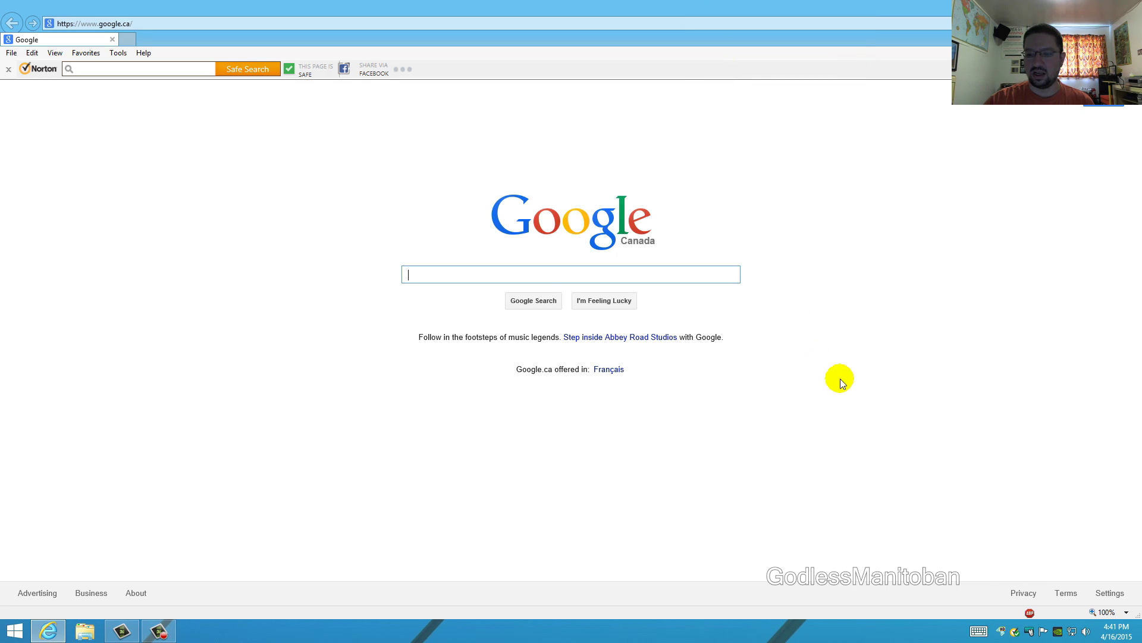
right_click(1030, 614)
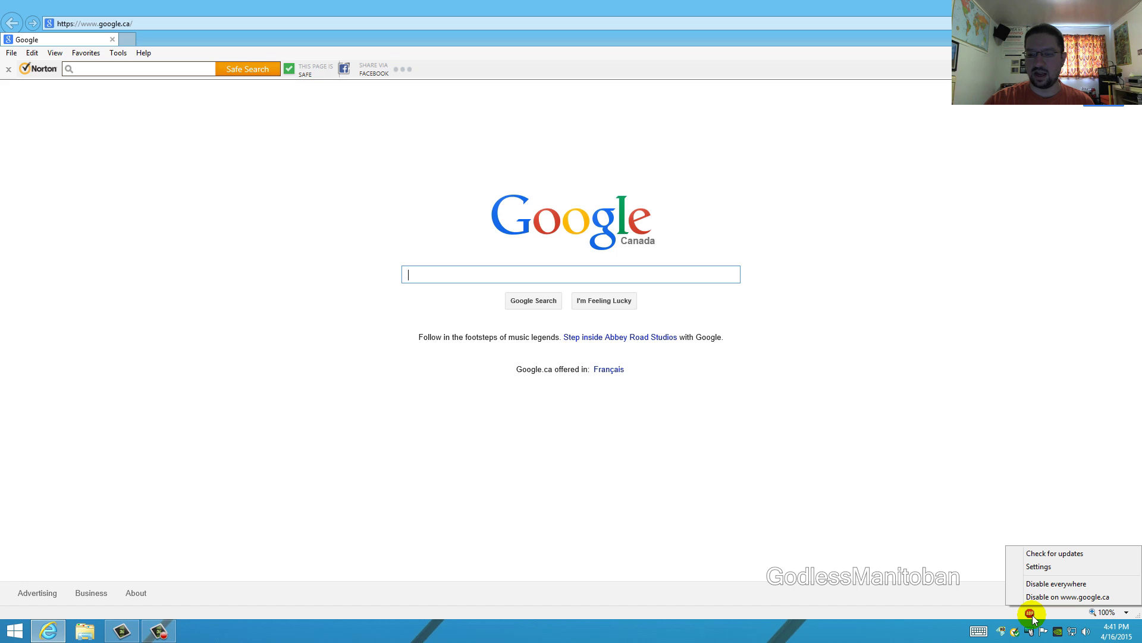
Step: Open Adblock Plus settings from the status-bar icon and view the allowed-sites list
left_click(1030, 568)
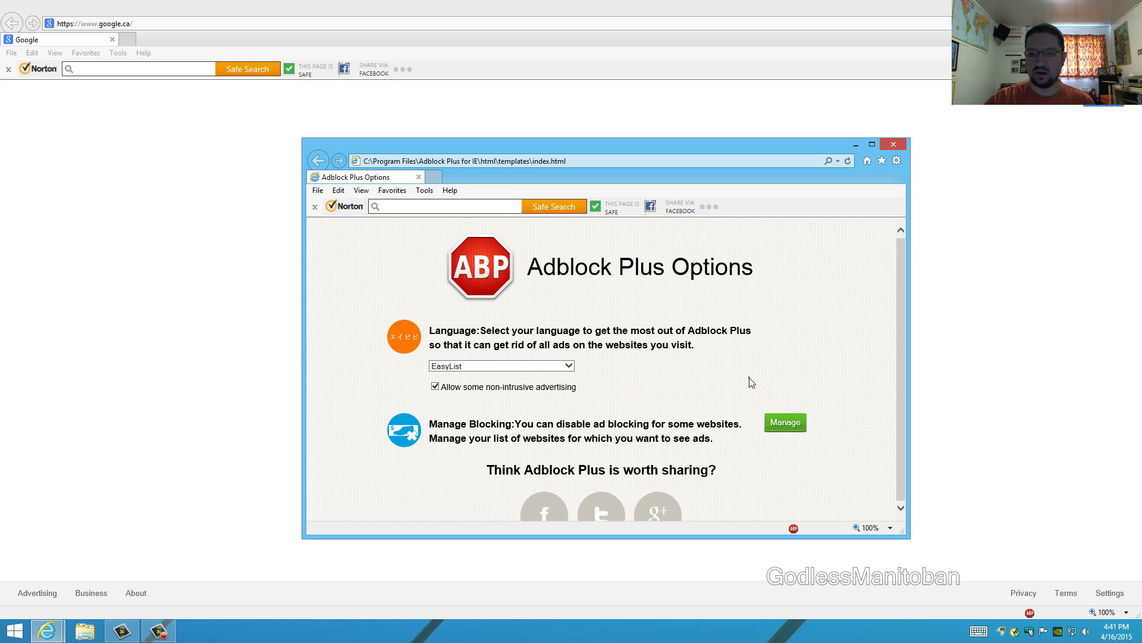
left_click(785, 423)
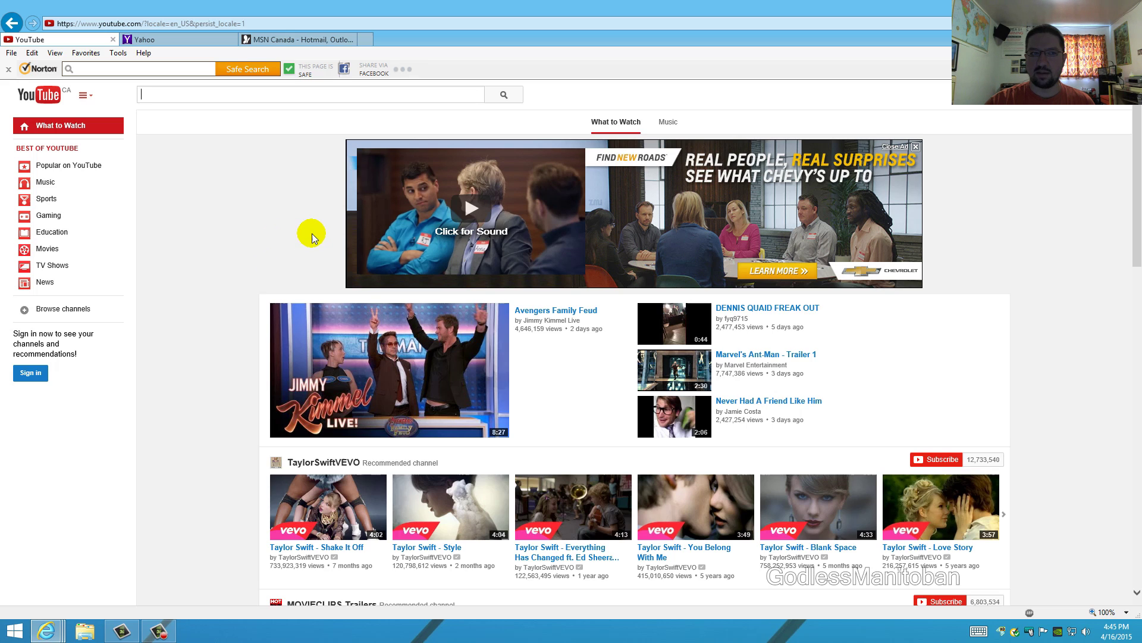
Step: Check the Yahoo tab, then the MSN Canada tab, for remaining ads
left_click(181, 41)
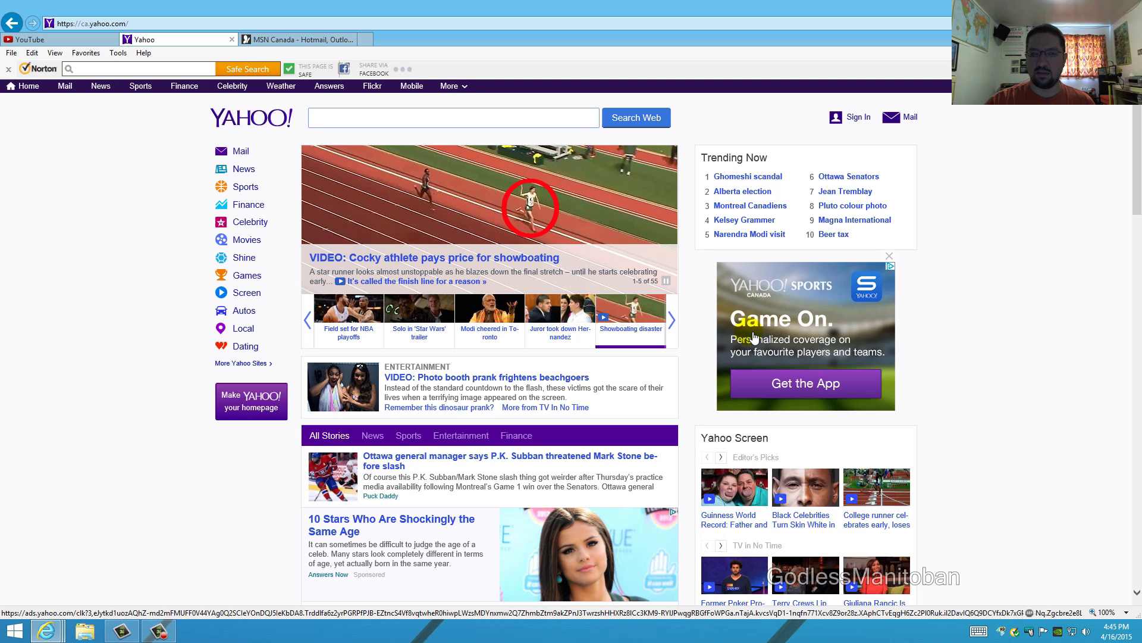
left_click(296, 41)
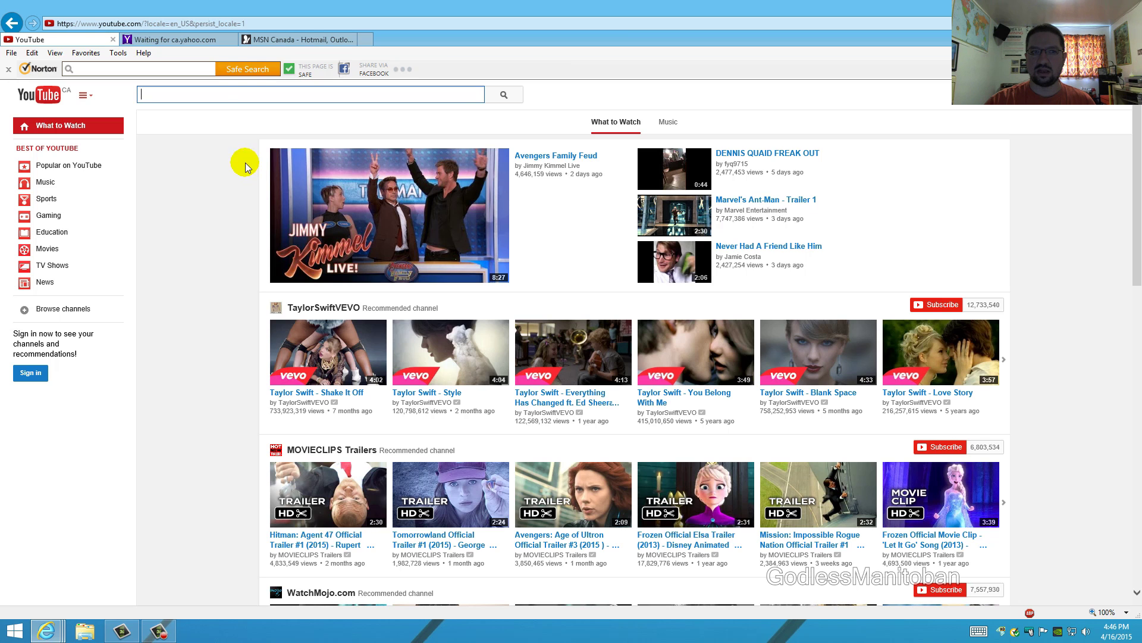
Step: Revisit the Yahoo and MSN Canada tabs to confirm their ads are blocked
left_click(198, 43)
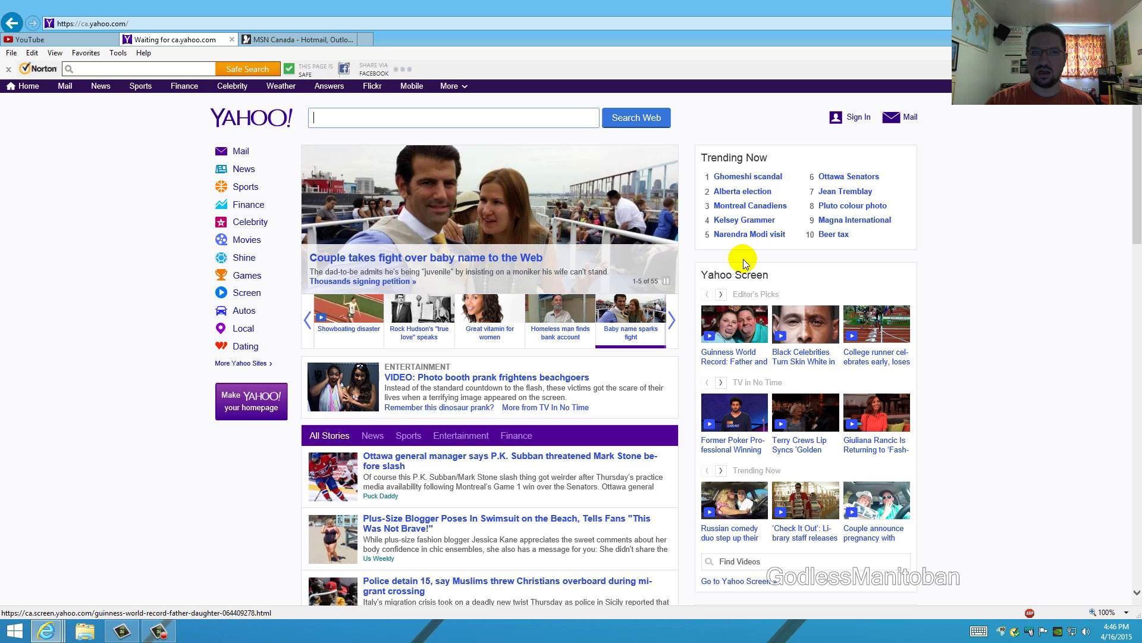
left_click(303, 40)
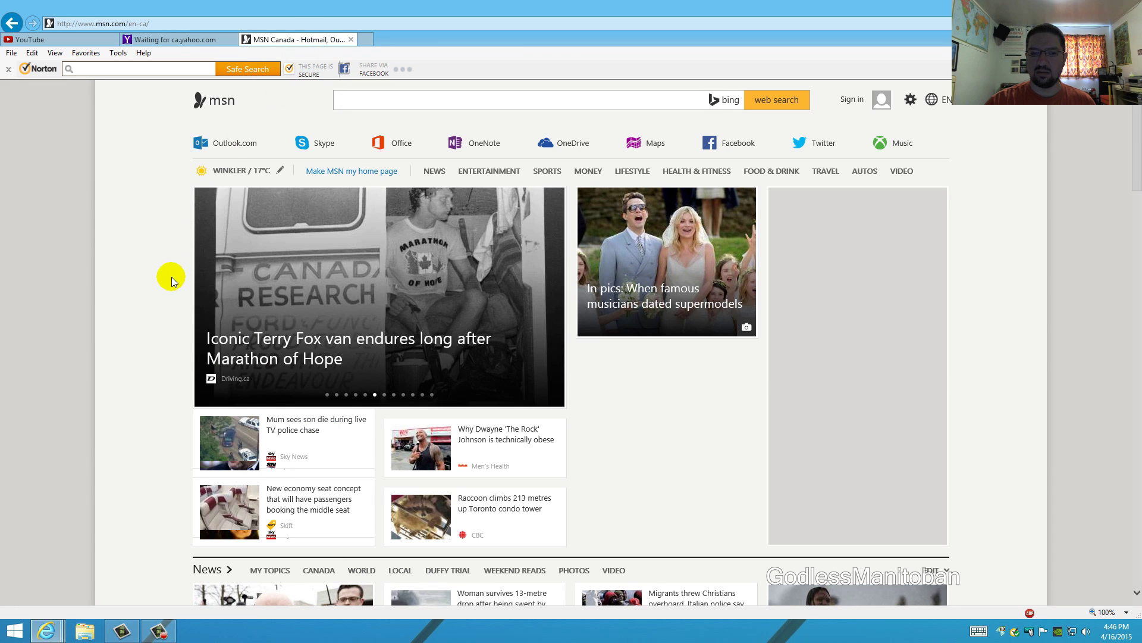
scroll(151, 307, "down", 3)
scroll(150, 307, "down", 3)
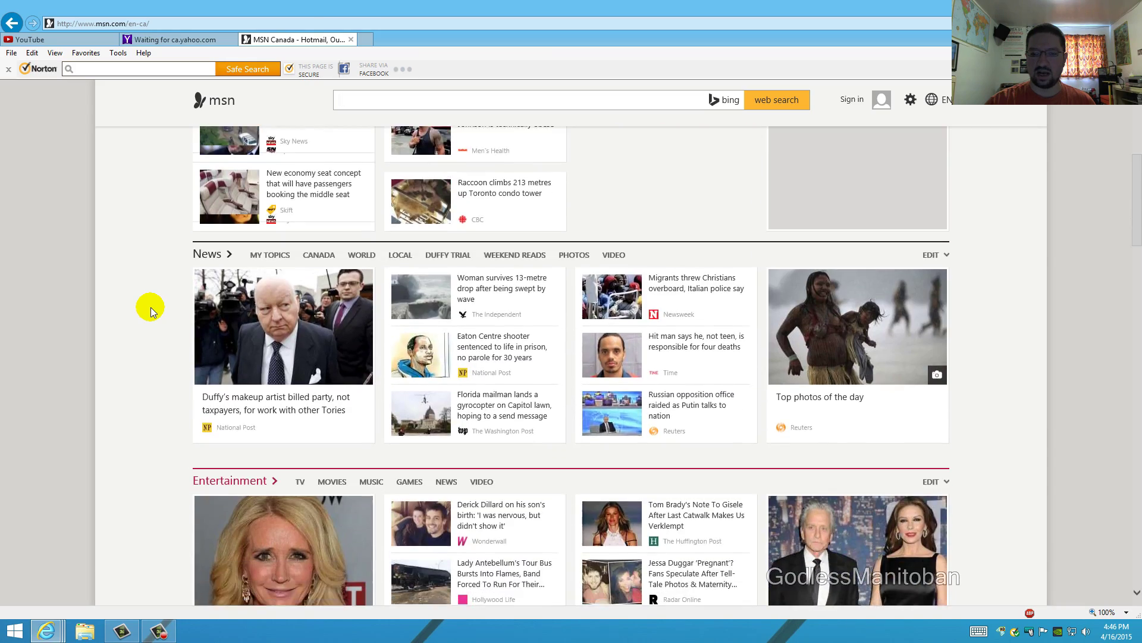
scroll(151, 307, "down", 3)
scroll(150, 307, "down", 3)
scroll(150, 307, "down", 3)
scroll(151, 307, "down", 3)
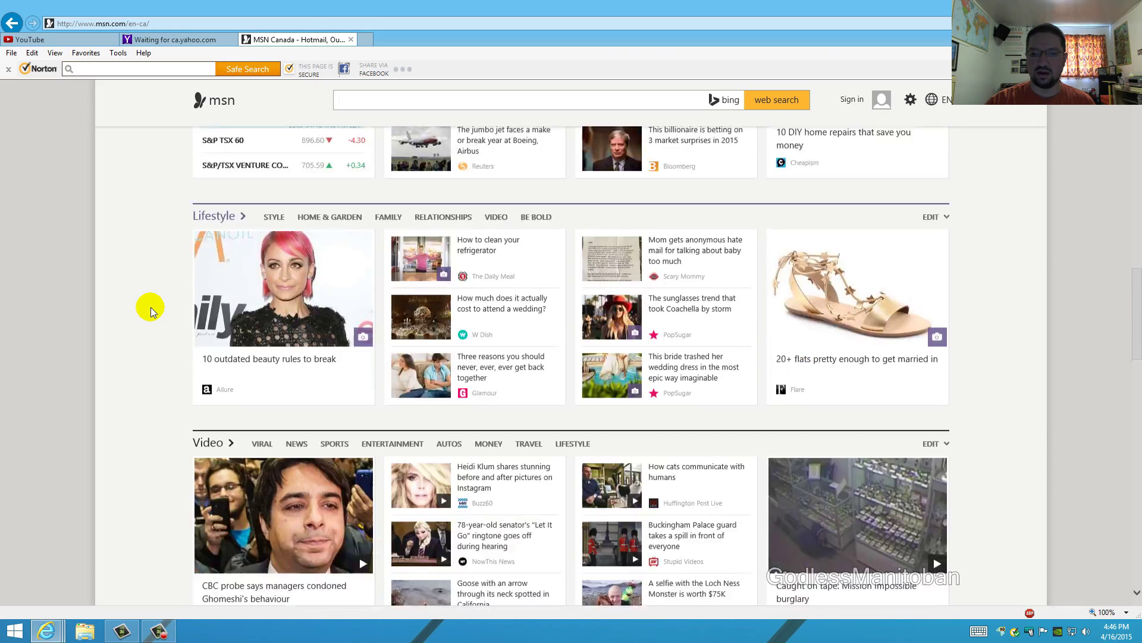
scroll(151, 307, "down", 3)
scroll(151, 307, "down", 3)
scroll(151, 307, "down", 2)
scroll(150, 307, "down", 5)
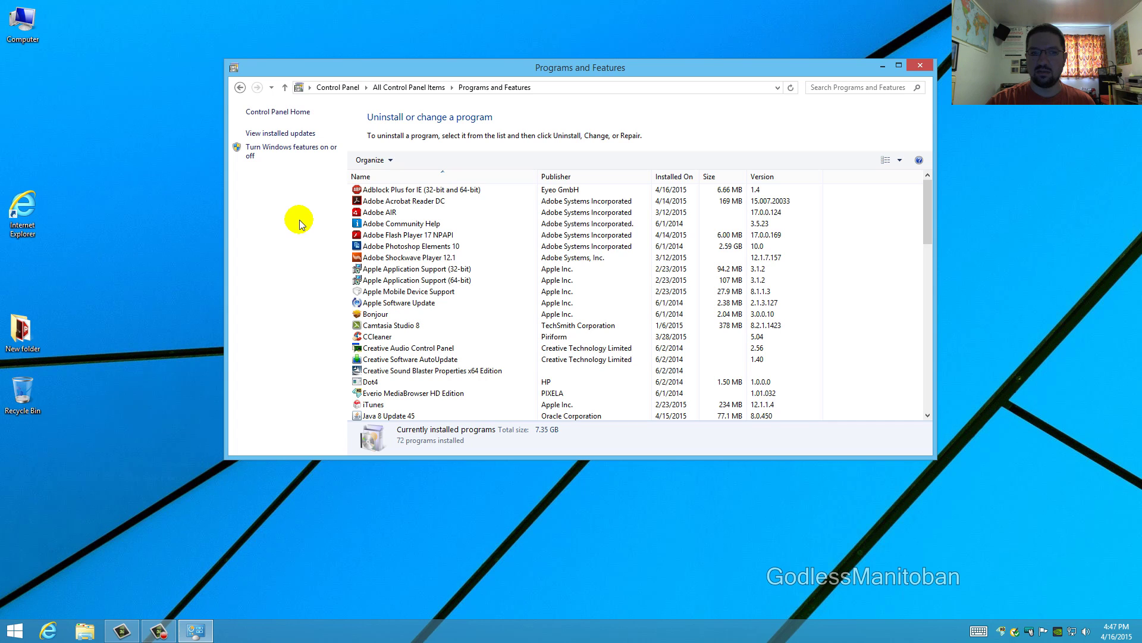
Step: Select Adblock Plus for IE in Programs and Features and right-click it for Uninstall
left_click(385, 190)
left_click(386, 190)
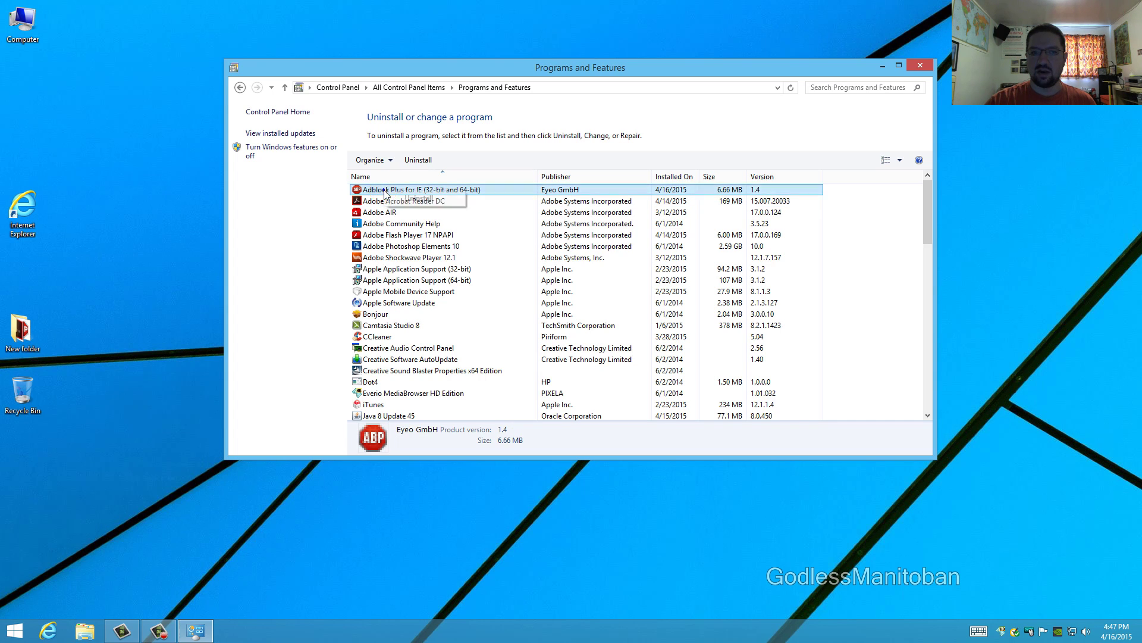
right_click(385, 190)
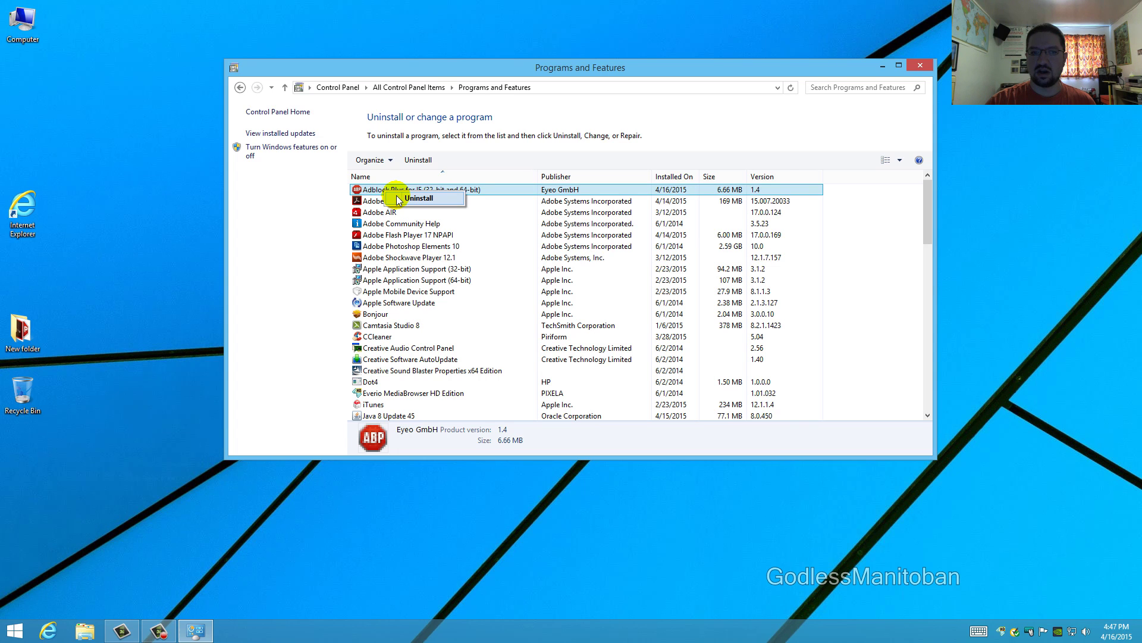